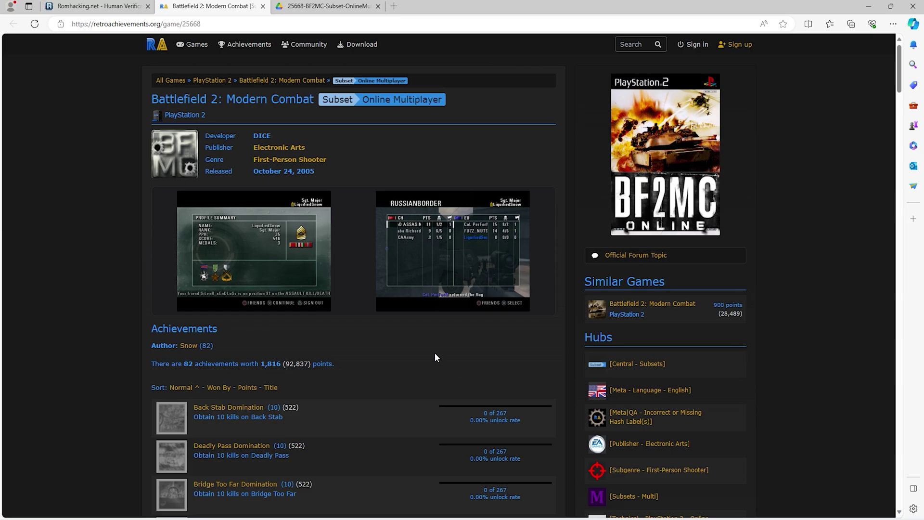
Step: Look through the RetroAchievements list for Battlefield 2: Modern Combat, from the map domination entries to the kit and vehicle entries
scroll(435, 352, "down", 5)
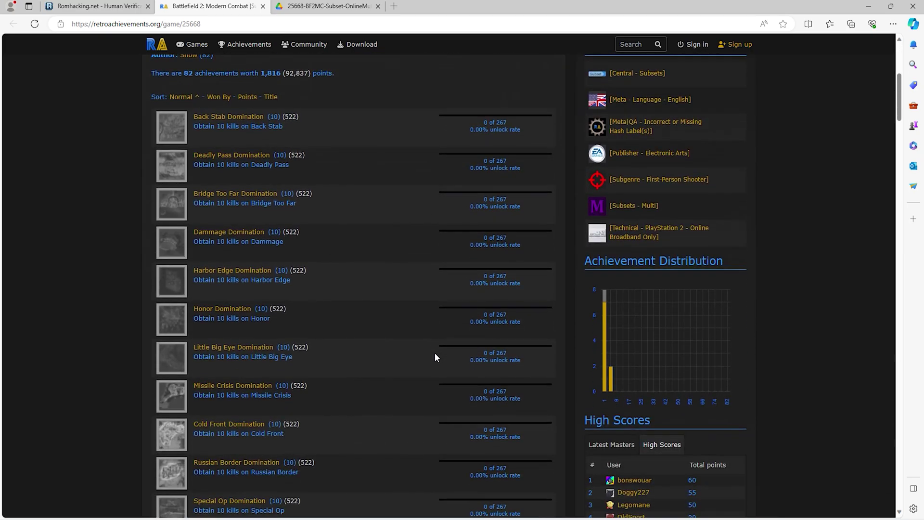
scroll(435, 354, "down", 9)
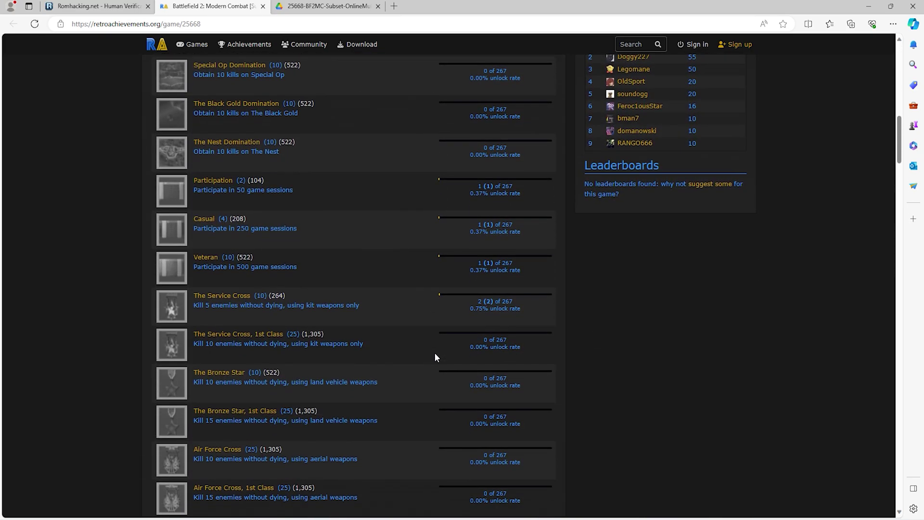
scroll(434, 353, "down", 11)
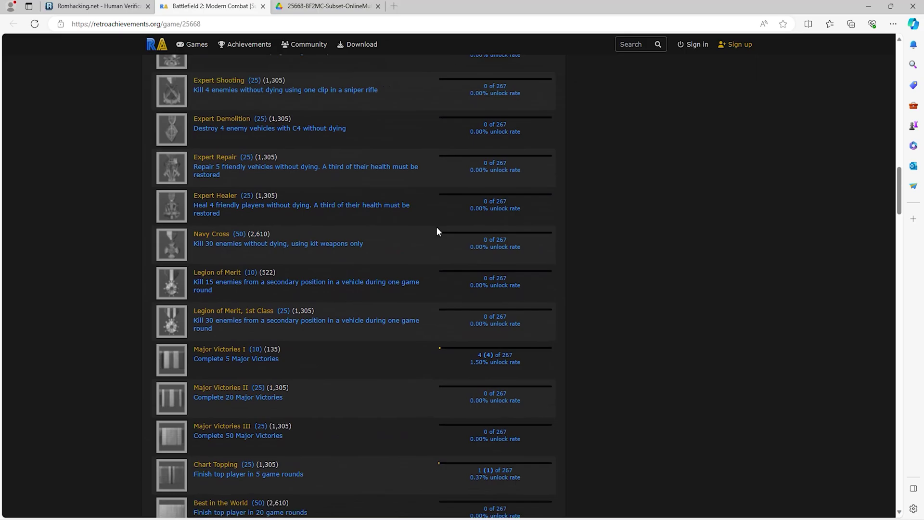
scroll(437, 231, "down", 19)
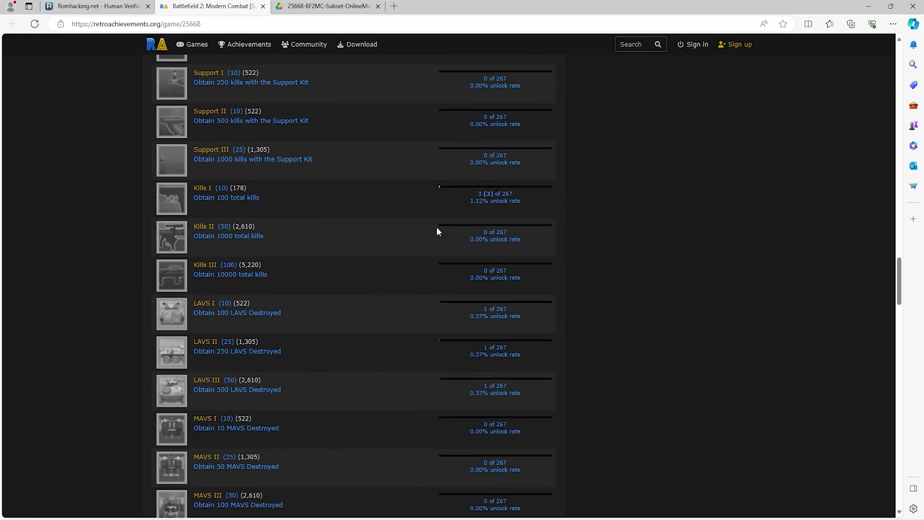
scroll(437, 231, "down", 10)
scroll(437, 231, "up", 16)
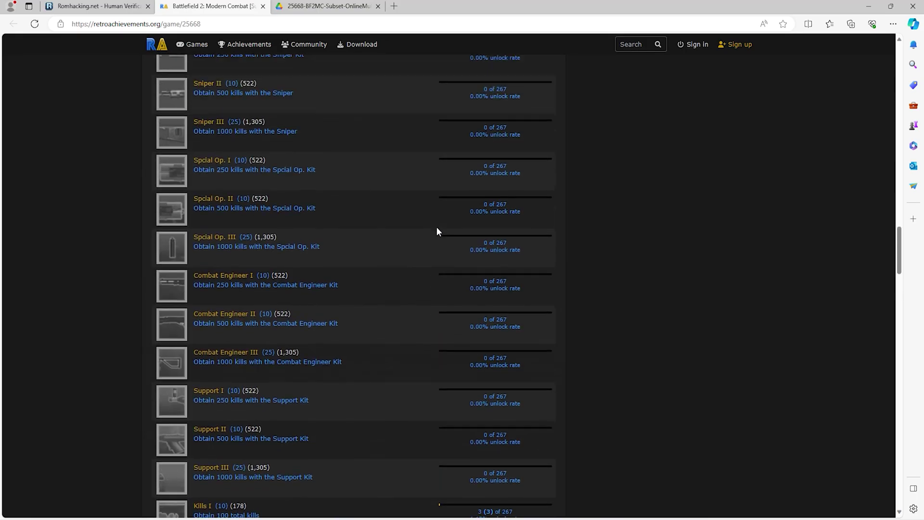
scroll(437, 232, "up", 20)
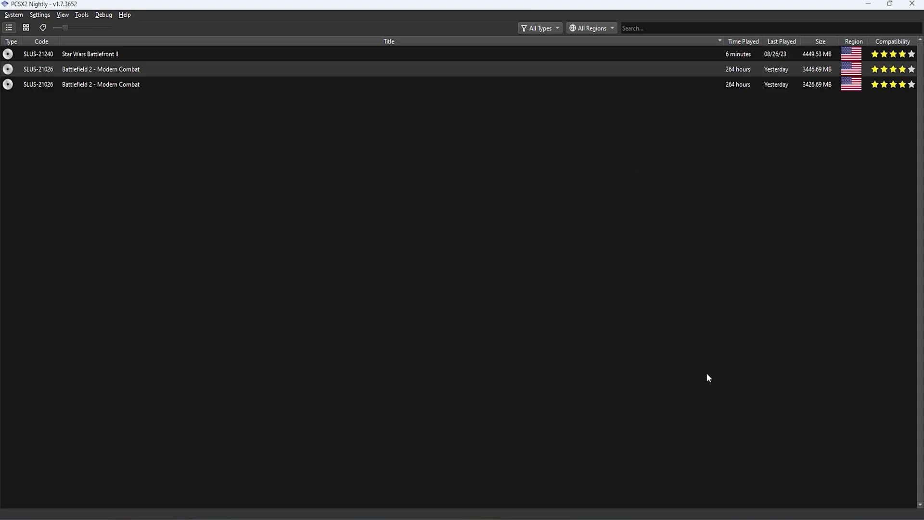
Step: Log in to RetroAchievements from the PCSX2 achievement settings with the account user name and password, and enable achievements
left_click(40, 15)
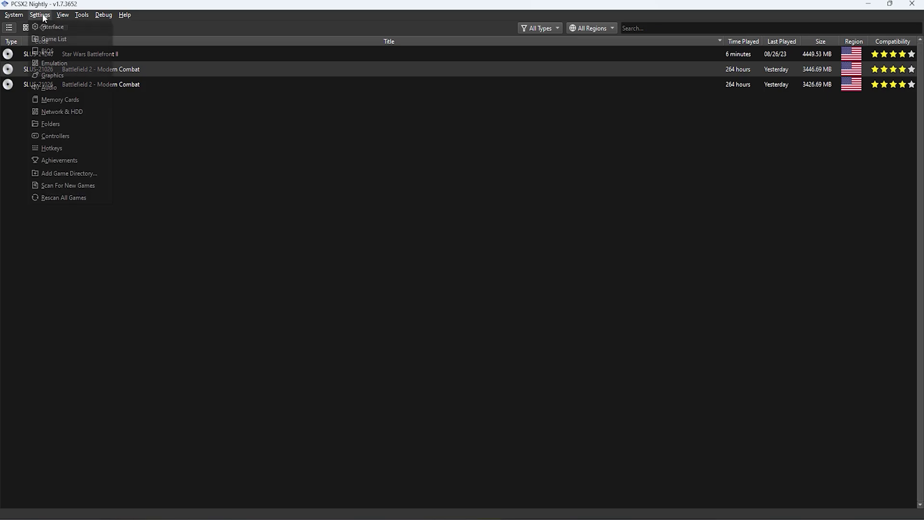
left_click(71, 158)
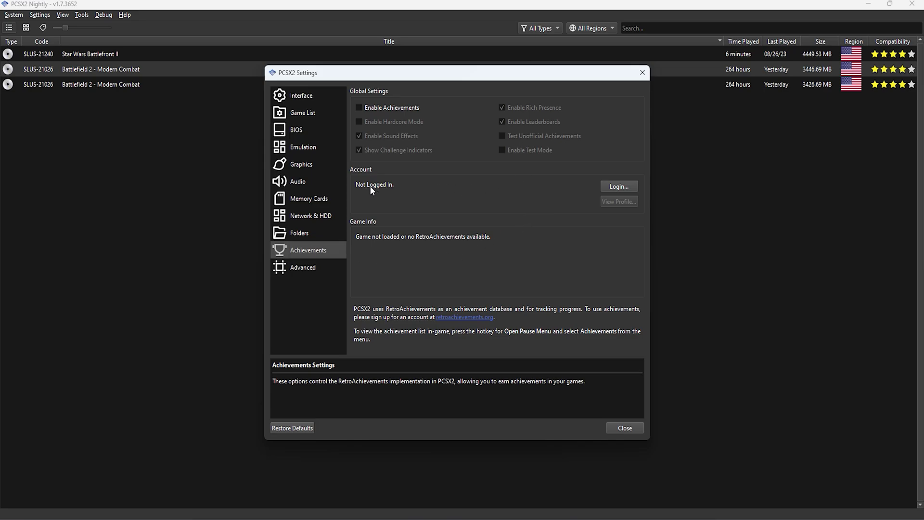
left_click(619, 186)
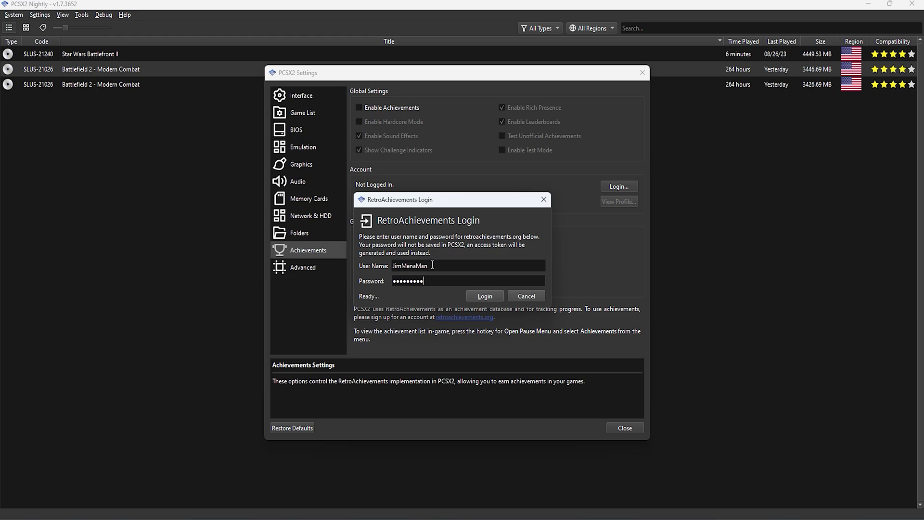
left_click(485, 296)
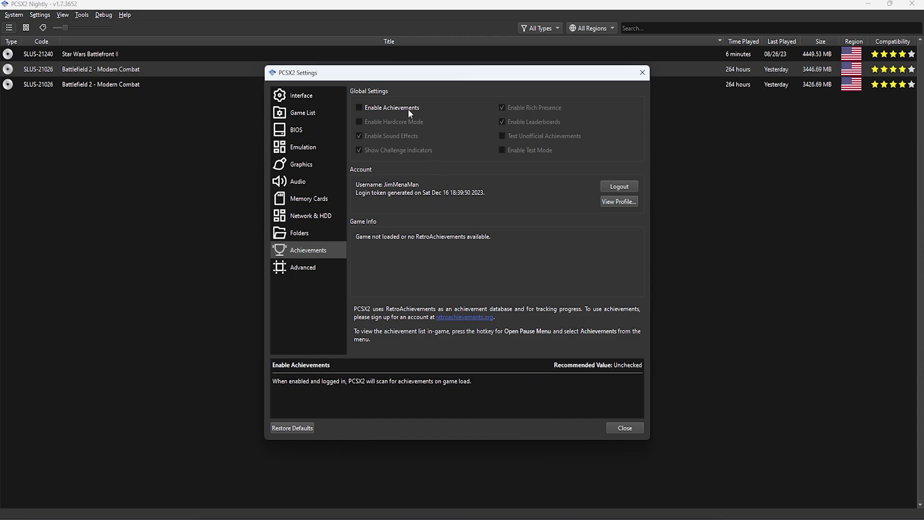
left_click(358, 107)
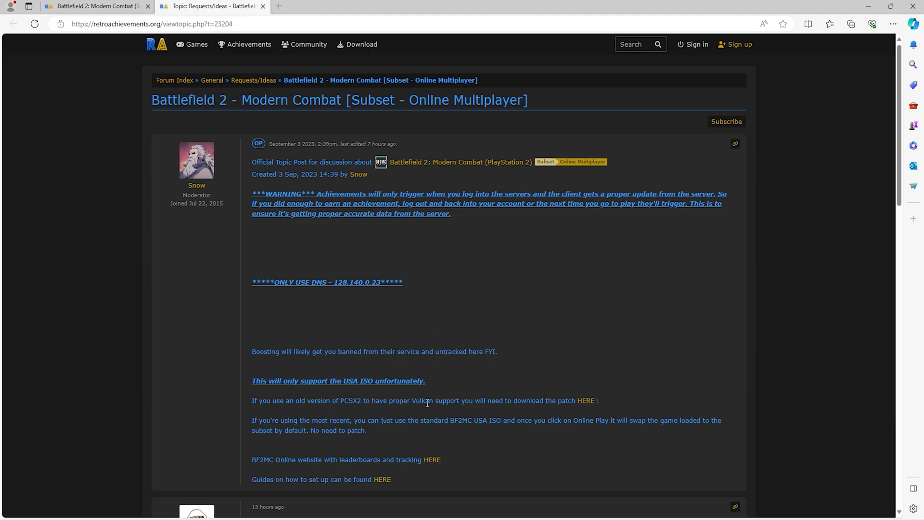
Step: Download 25668-BF2MC-Subset-OnlineMultiplayer.zip through the forum post's patch link for old PCSX2 versions
scroll(357, 398, "down", 2)
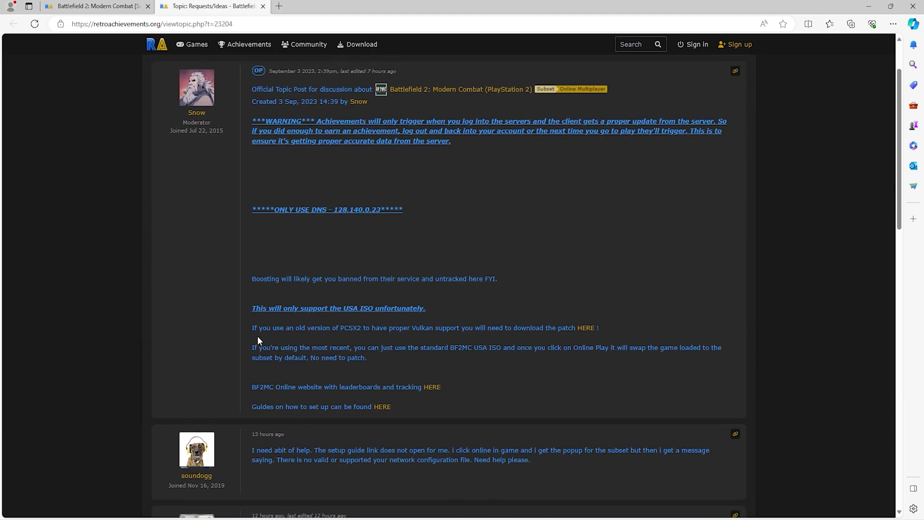
left_click_drag(251, 329, 574, 333)
left_click(584, 329)
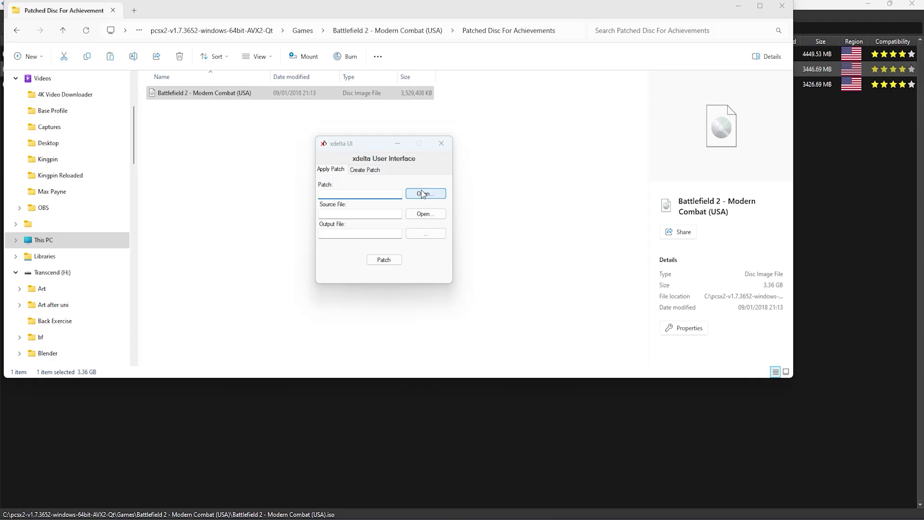
Step: In xdelta UI, load the [Subset - Online Multiplayer].xdelta patch and choose the Battlefield 2 - Modern Combat (USA) disc image as source file
left_click(423, 249)
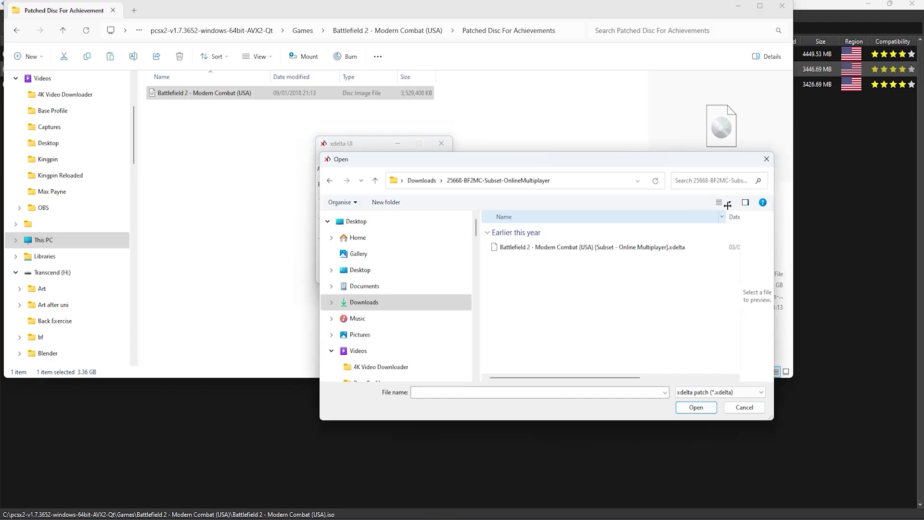
left_click(667, 249)
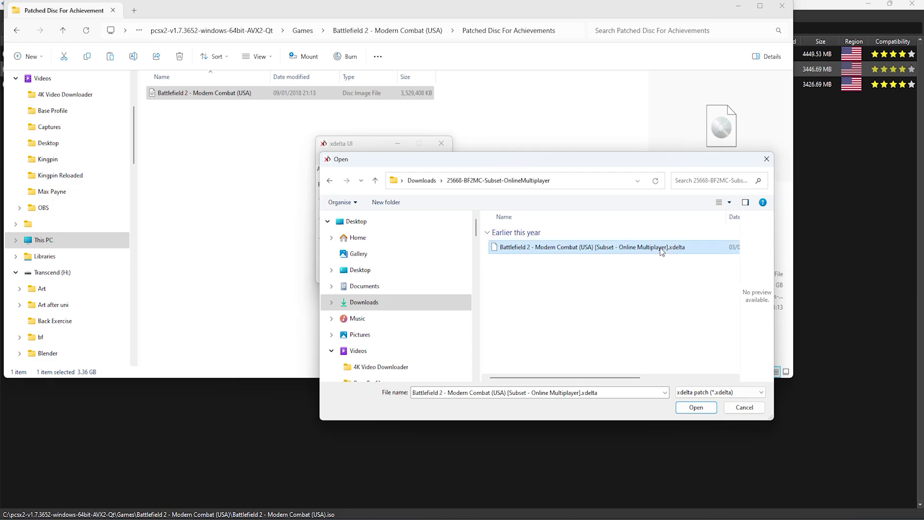
double_click(660, 248)
left_click(424, 213)
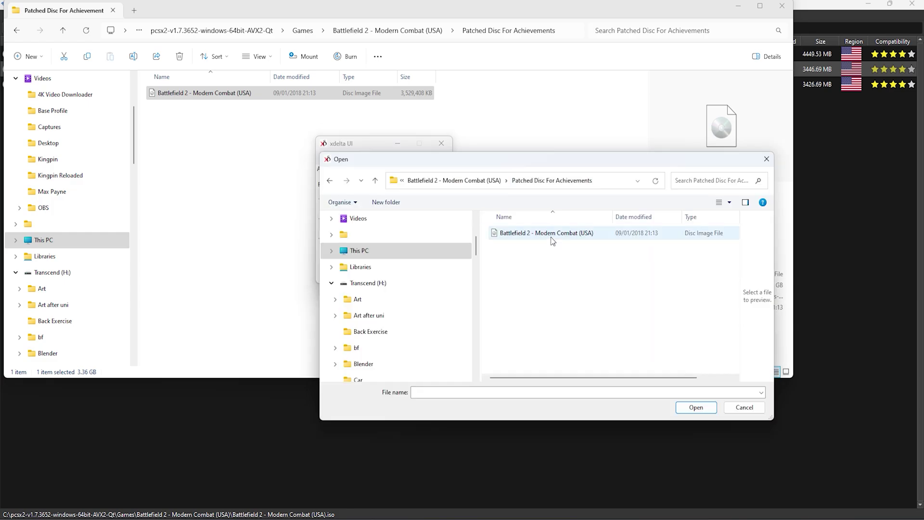
left_click(551, 234)
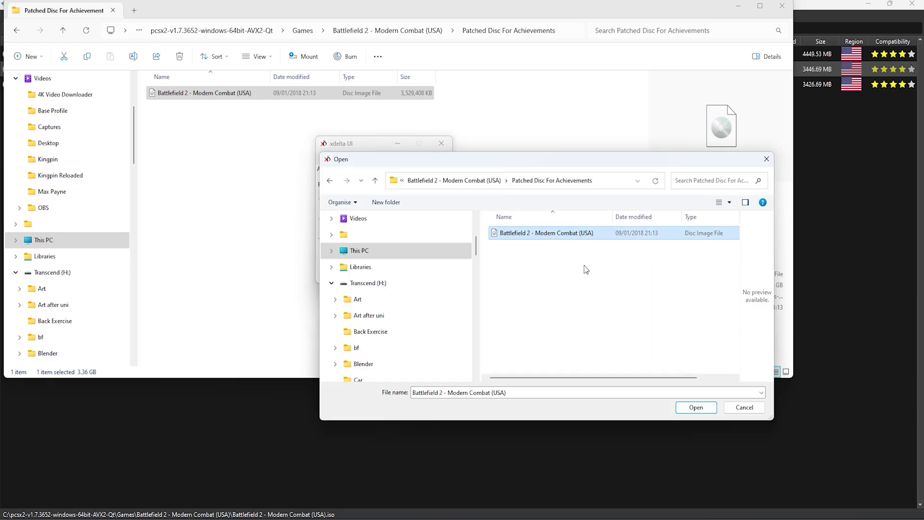
left_click(698, 407)
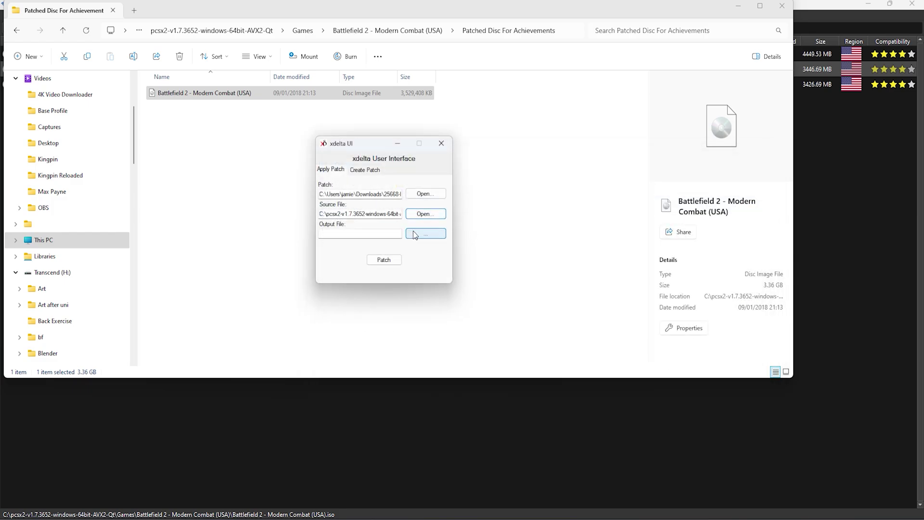
Step: Name the output file "Battlefield 2 - Modern Combat (USA) Patched" in the Patched Disc For Achievements folder and apply the patch
left_click(420, 234)
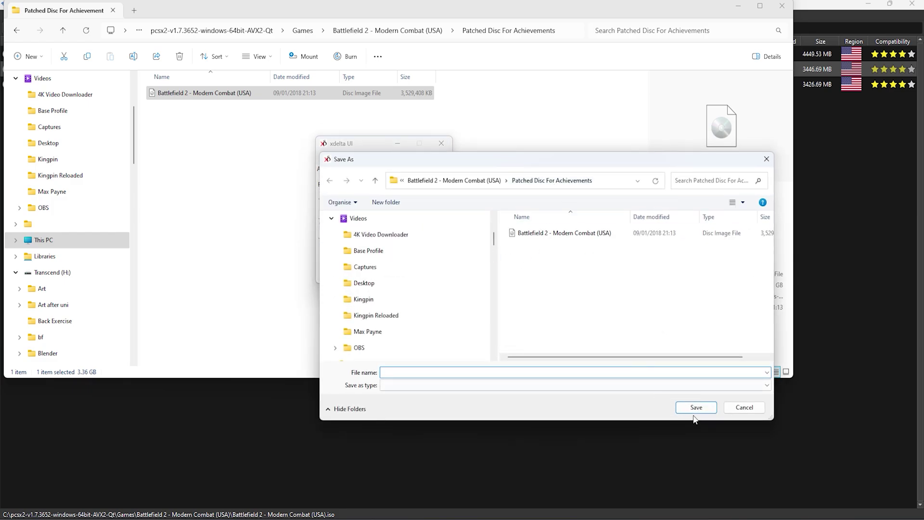
left_click(605, 235)
left_click(494, 372)
type("Patched")
left_click(697, 407)
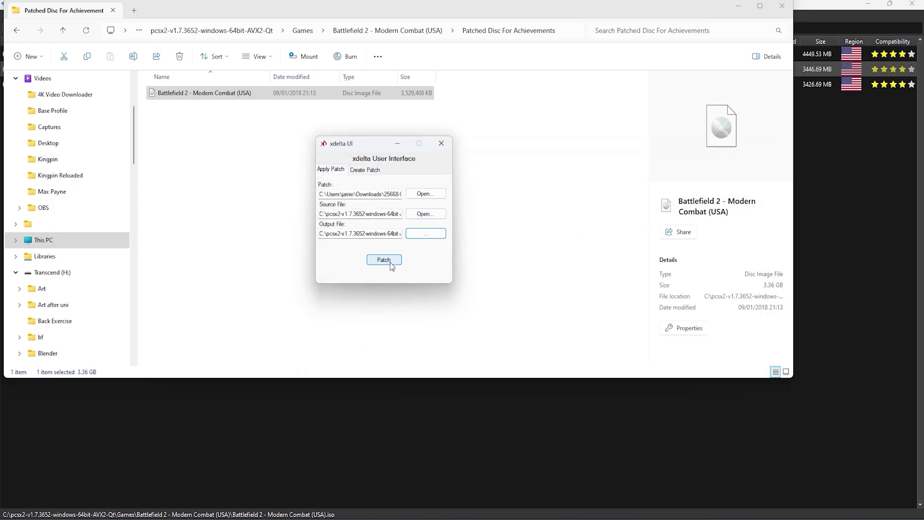
left_click(388, 261)
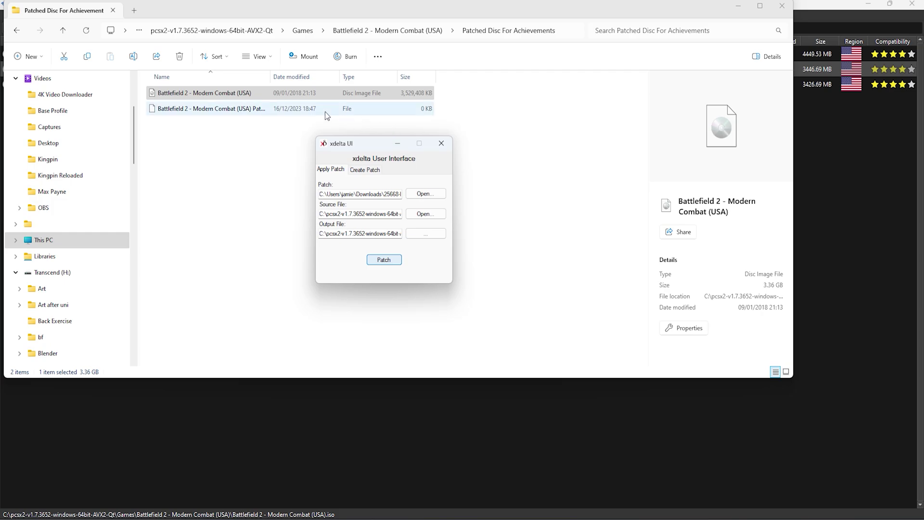
left_click(304, 423)
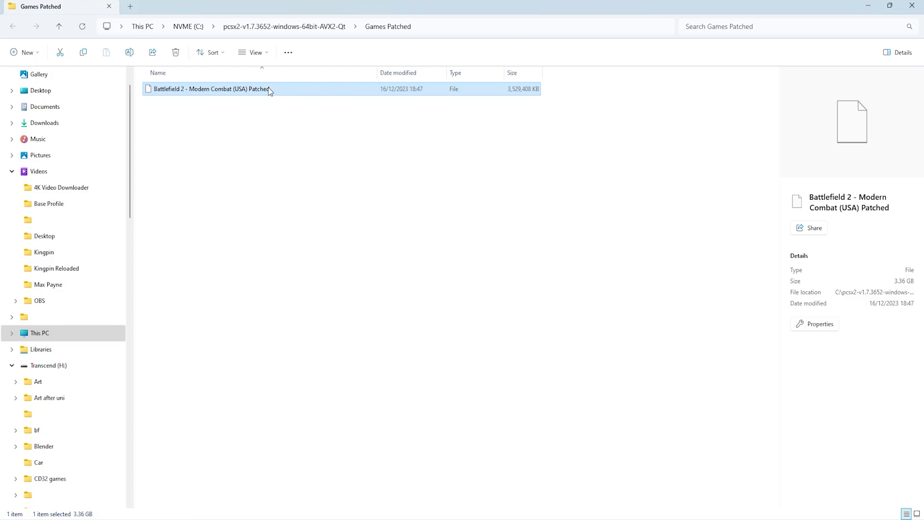
Step: Rename the patched file in the Games Patched folder to "Battlefield 2 - Modern Combat (USA) Patched.iso"
right_click(267, 88)
left_click(319, 99)
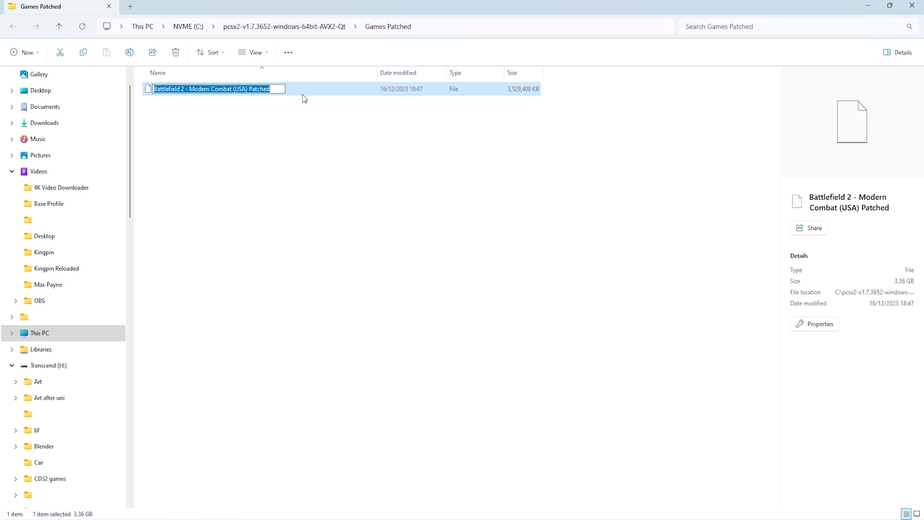
left_click(282, 88)
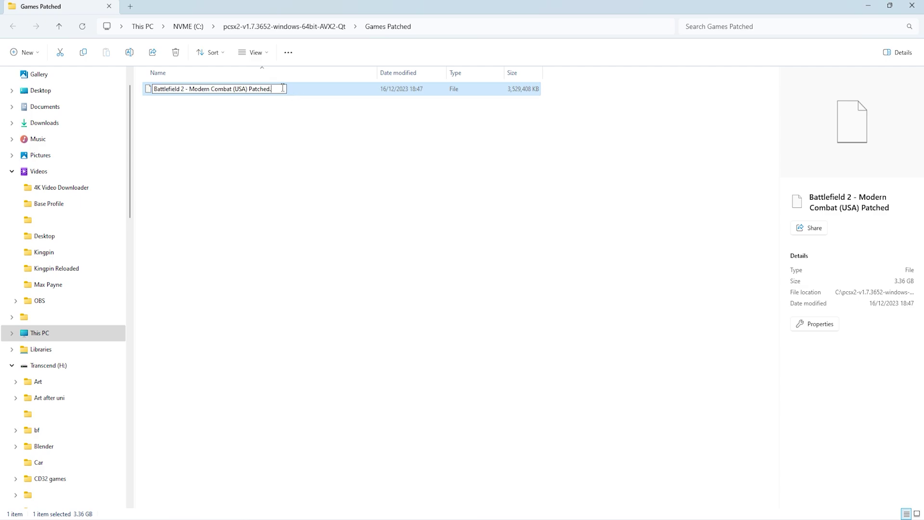
type(".iso")
key("Return")
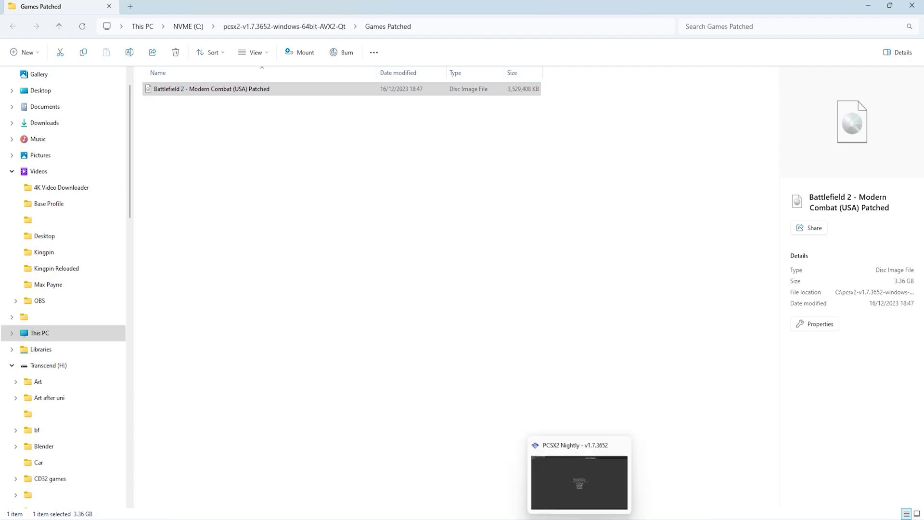
Step: Switch to PCSX2 and rescan all games
left_click(581, 503)
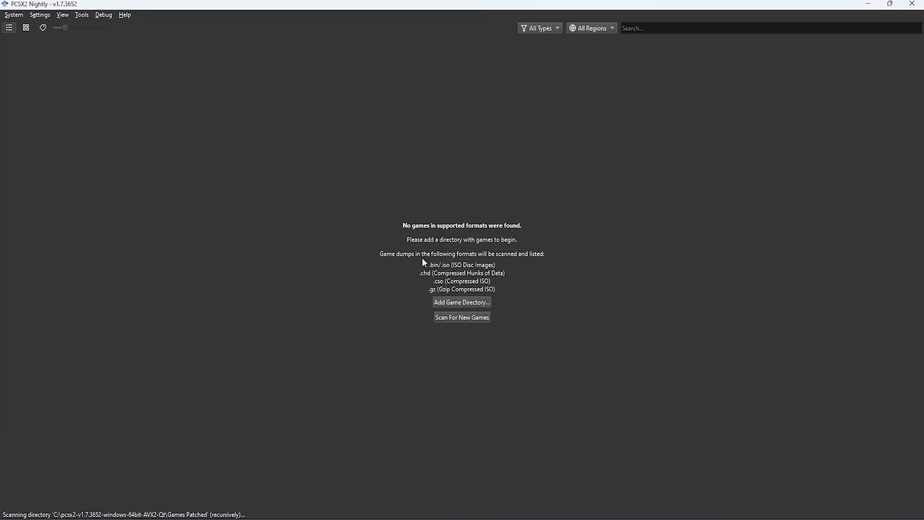
left_click(39, 15)
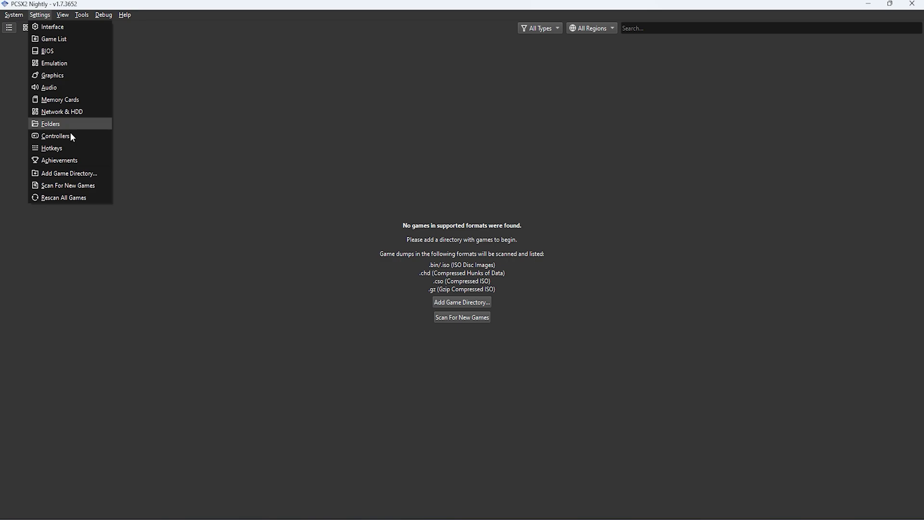
left_click(75, 194)
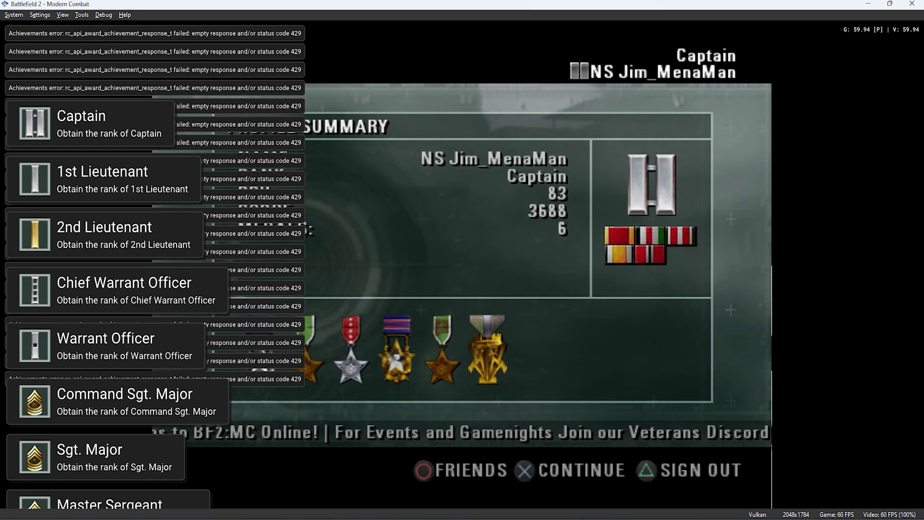
Step: Continue from the profile summary to the game's online main menu, and call off signing out
key("k")
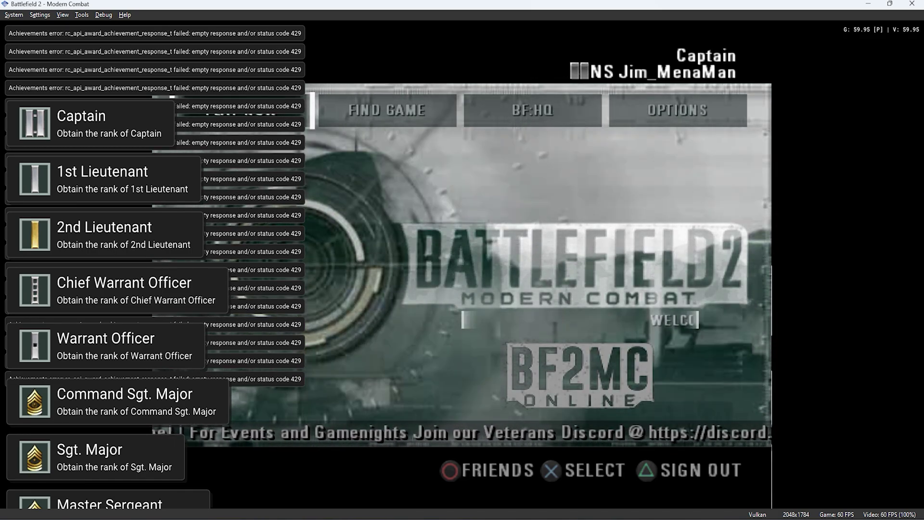
key("Right")
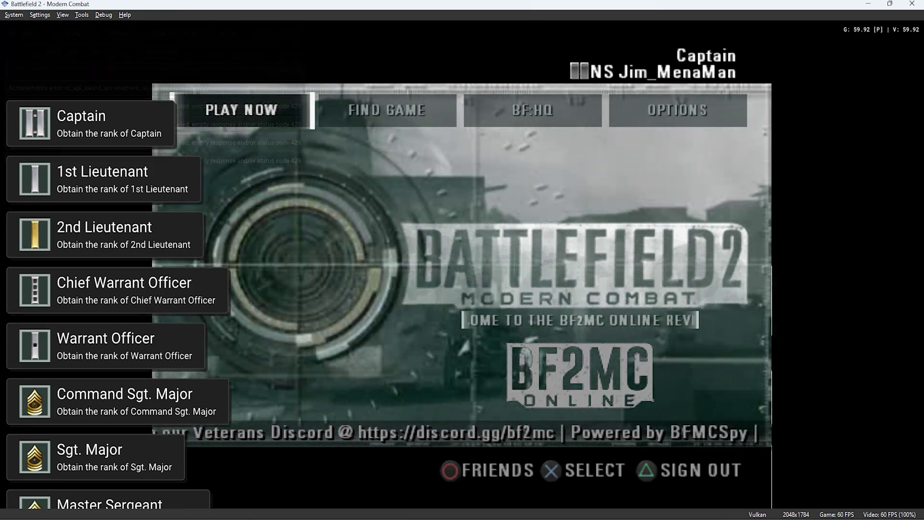
key("l")
key("i")
key("i")
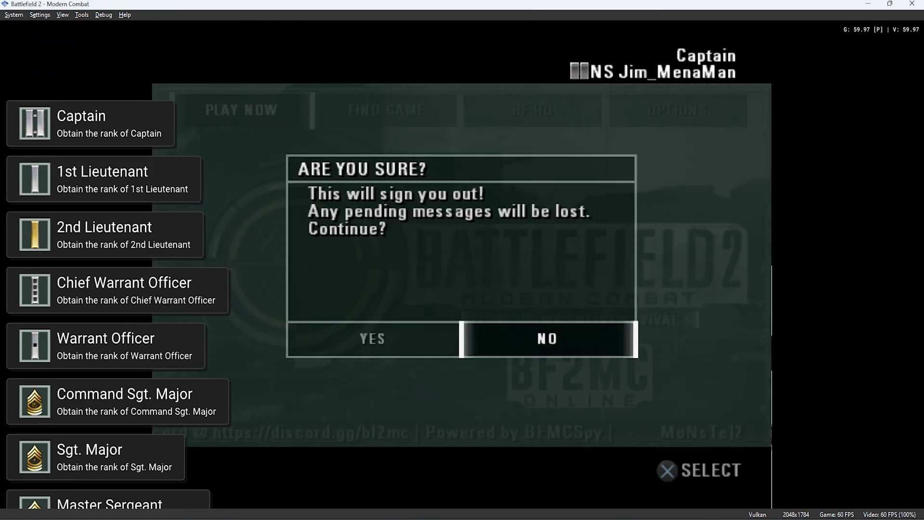
key("k")
Step: Open BF:HQ and view the top ten leaderboard
key("Right")
key("Right")
key("k")
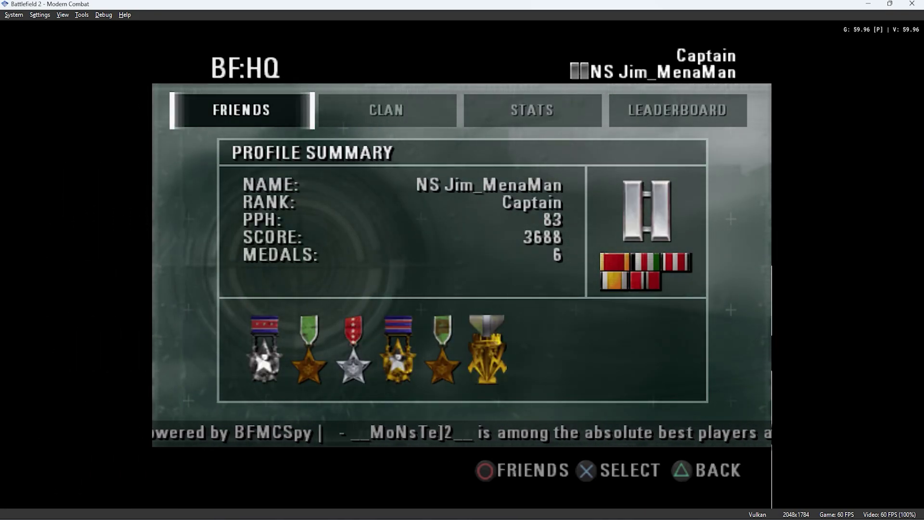
key("Right")
key("Right")
key("Right")
key("k")
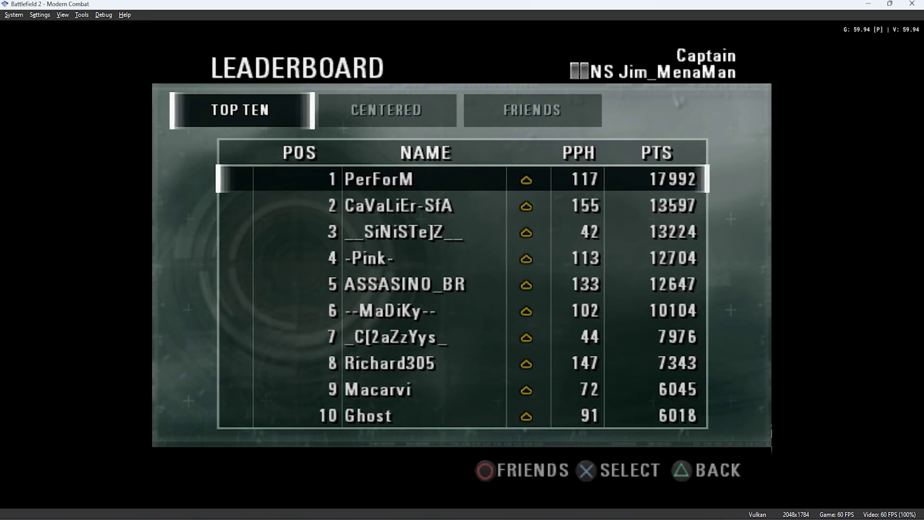
Step: Return to the online main menu and open the game search with every criterion left at Any
key("i")
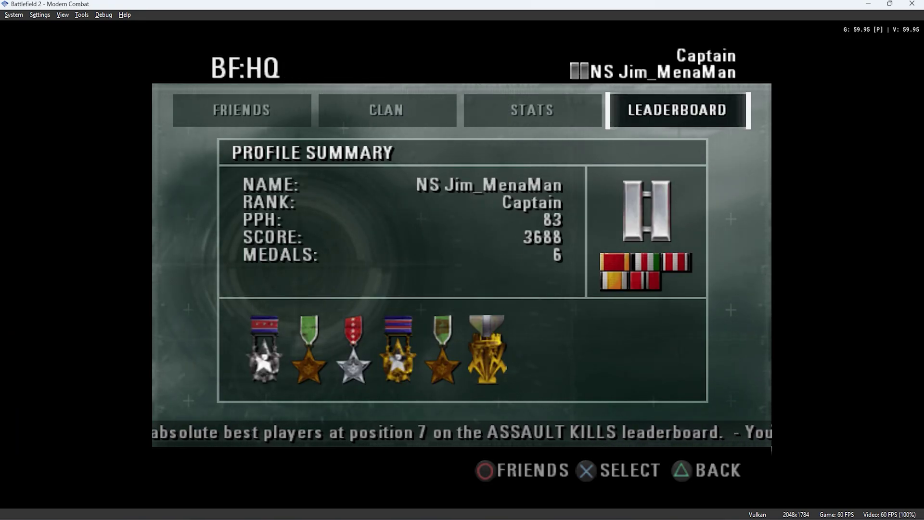
key("Left")
key("i")
key("Left")
key("k")
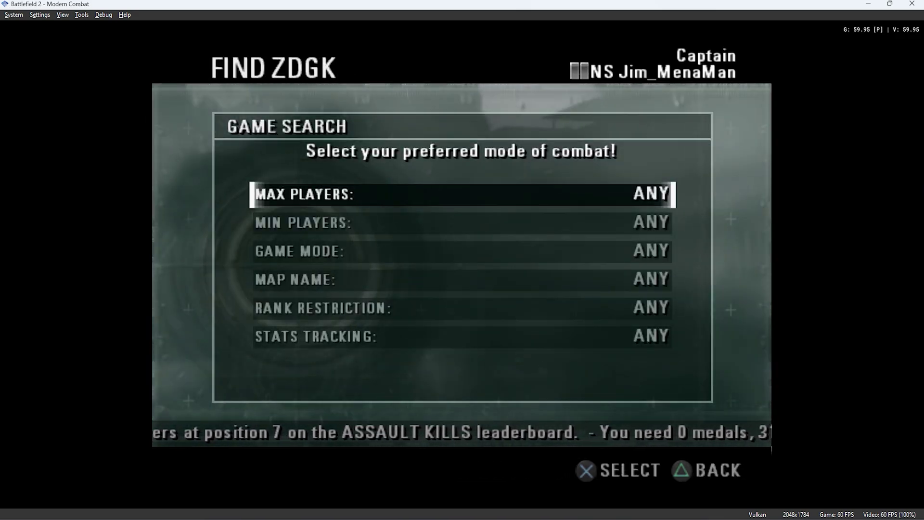
key("k")
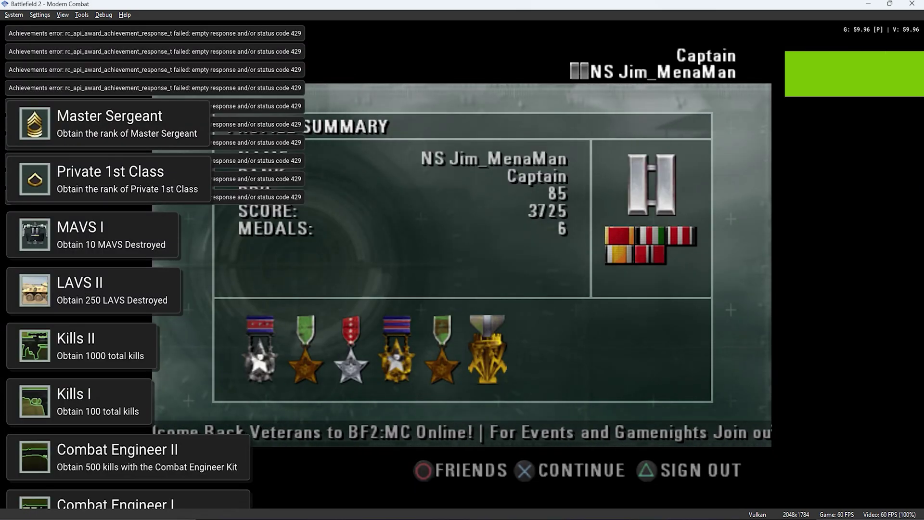